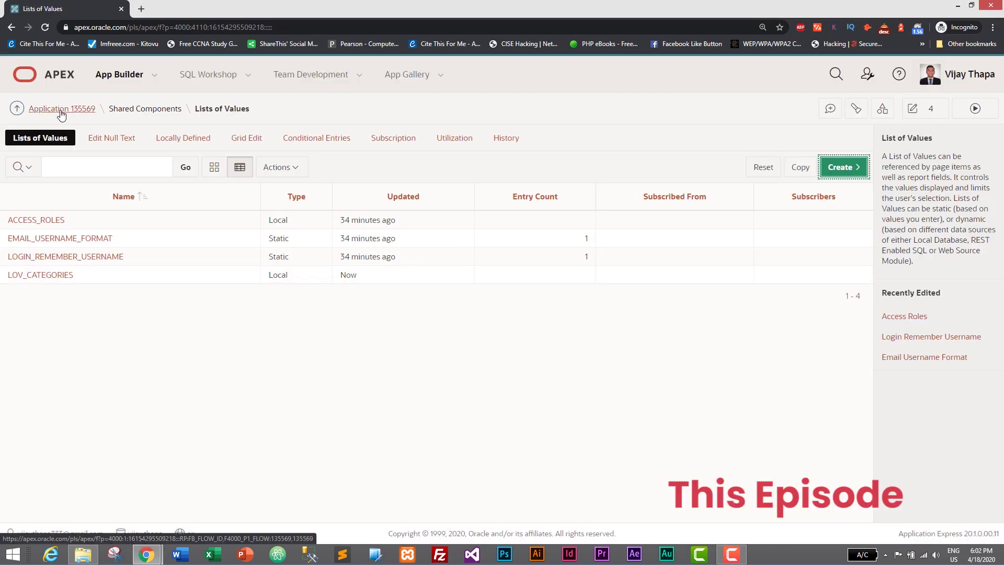
{"action": "left_click", "coordinate": [61, 109]}
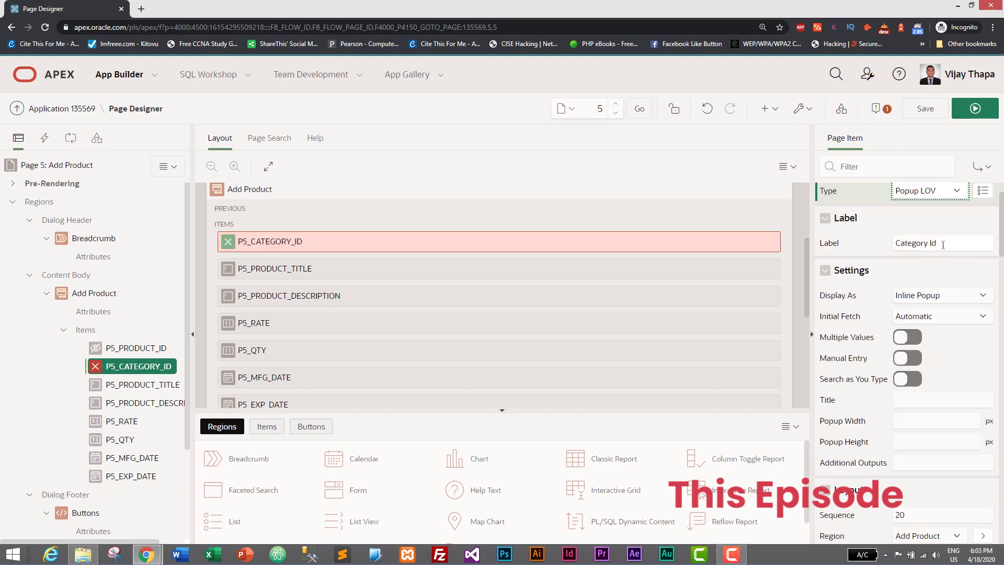
{"action": "scroll", "coordinate": [942, 245], "scroll_direction": "down", "scroll_amount": 10}
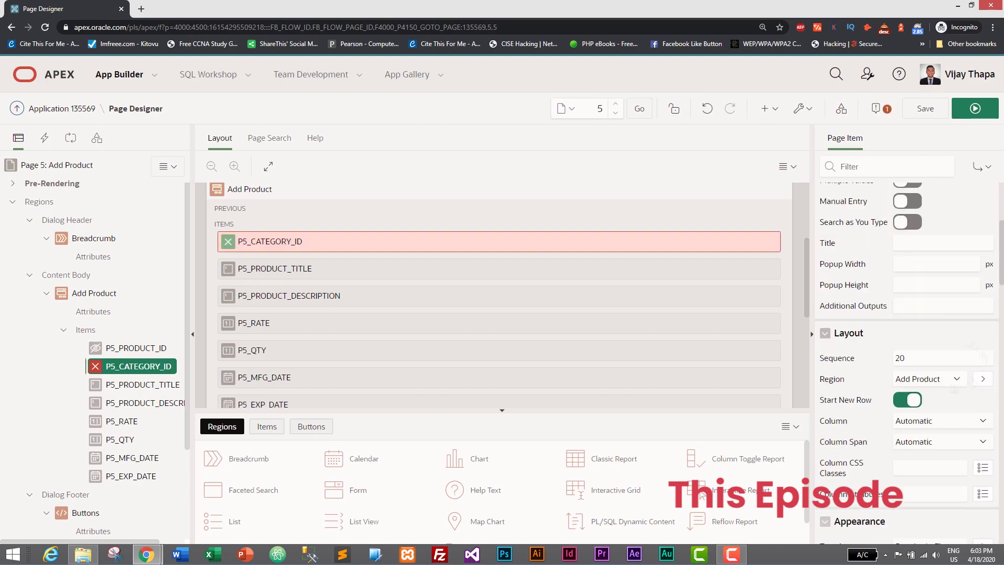
{"action": "left_click", "coordinate": [116, 228]}
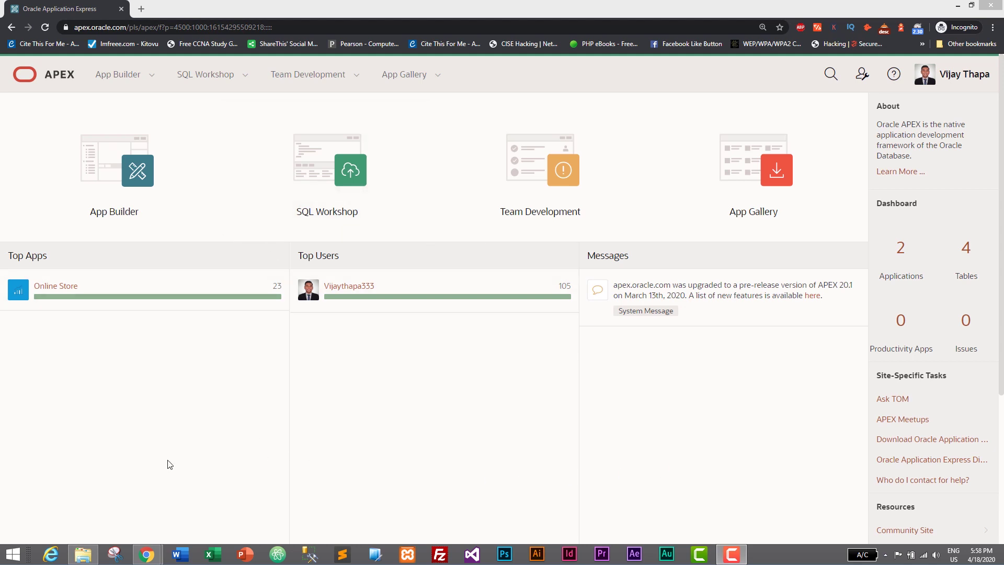
Step: Open the Lists of Values page in the Online Store application's shared components
{"action": "left_click", "coordinate": [116, 166]}
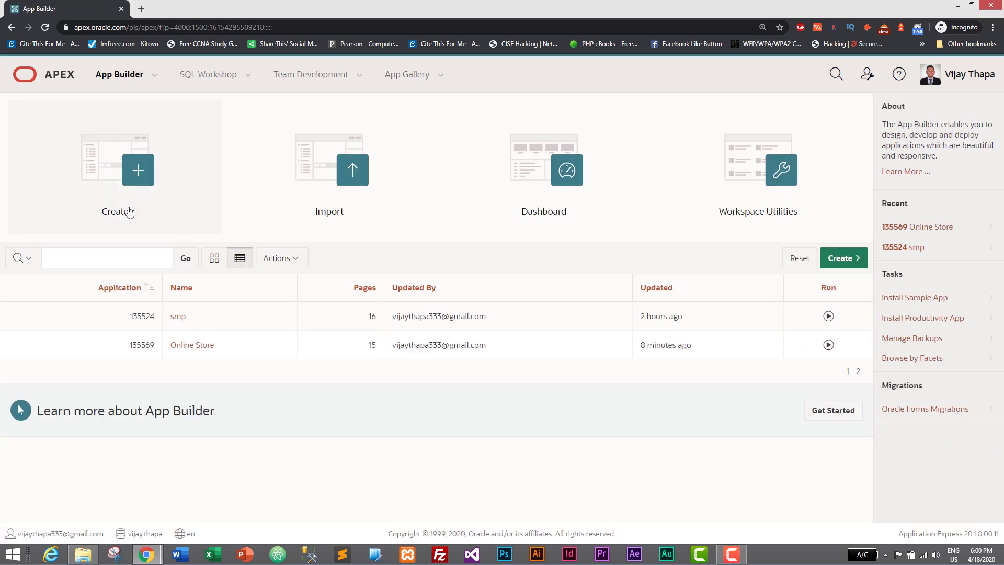
{"action": "left_click", "coordinate": [190, 349]}
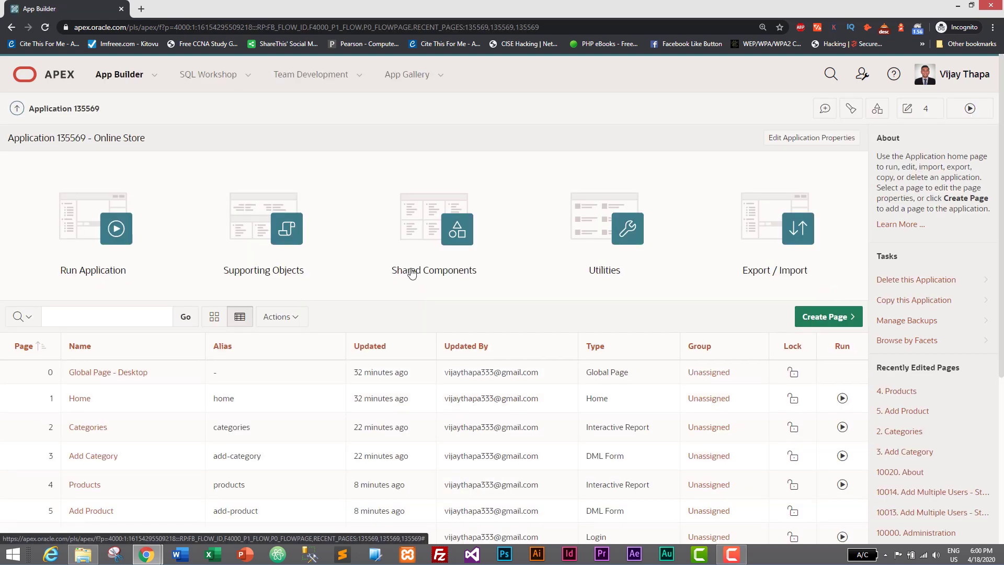
{"action": "left_click", "coordinate": [422, 219]}
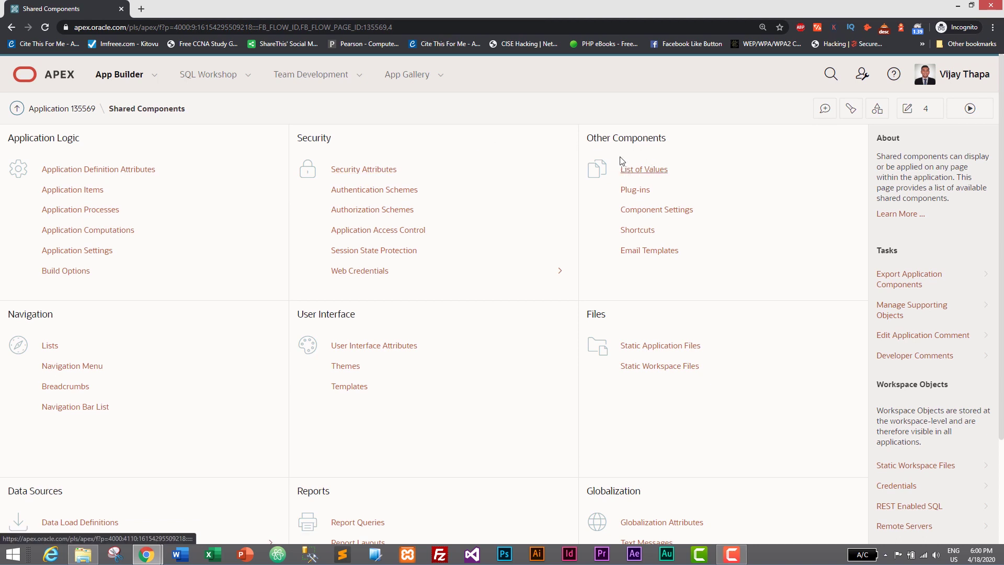
{"action": "left_click", "coordinate": [646, 174]}
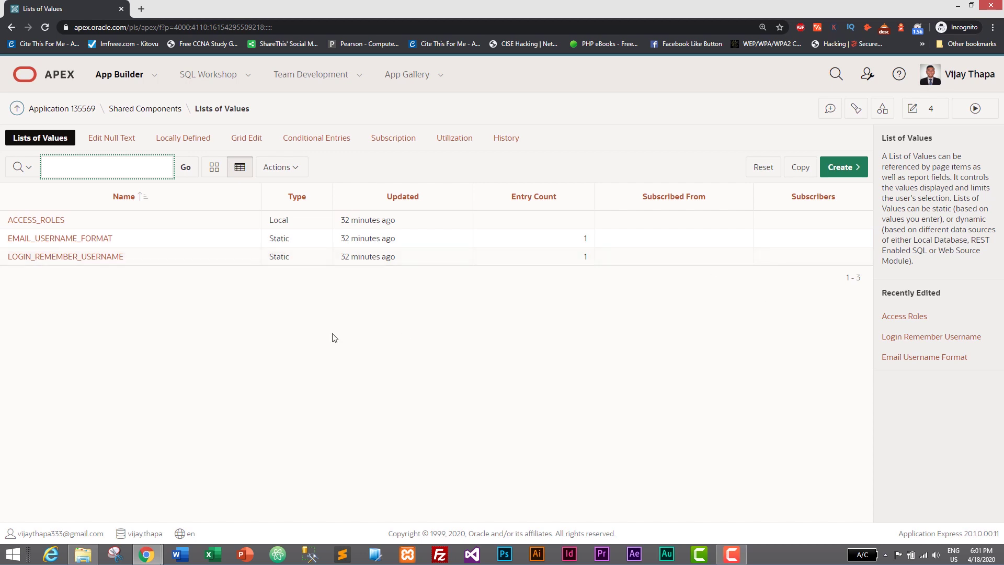
Step: Start a new list of values from scratch, named lov_categories, with the Dynamic type
{"action": "left_click", "coordinate": [841, 172]}
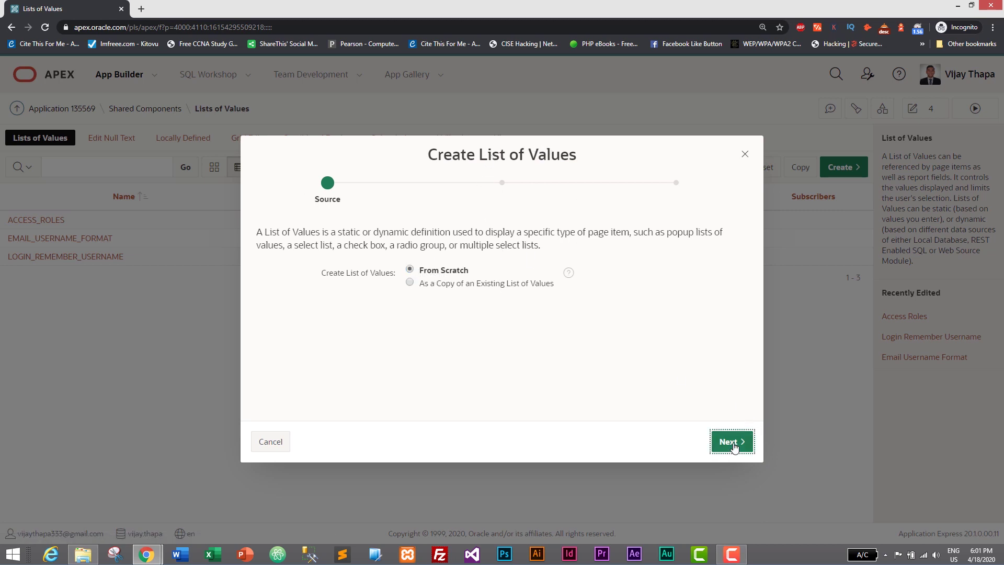
{"action": "left_click", "coordinate": [734, 442]}
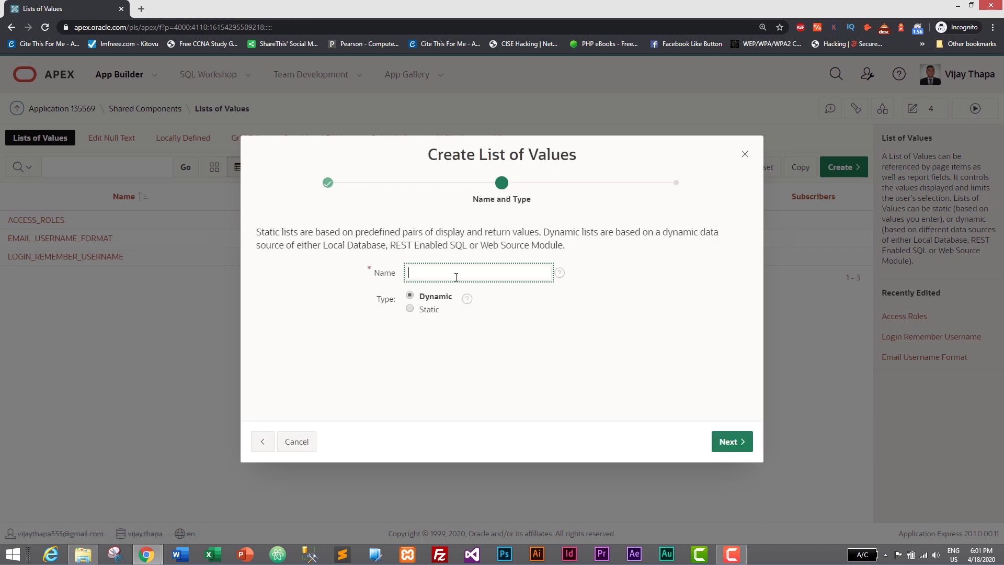
{"action": "type", "text": "lov_"}
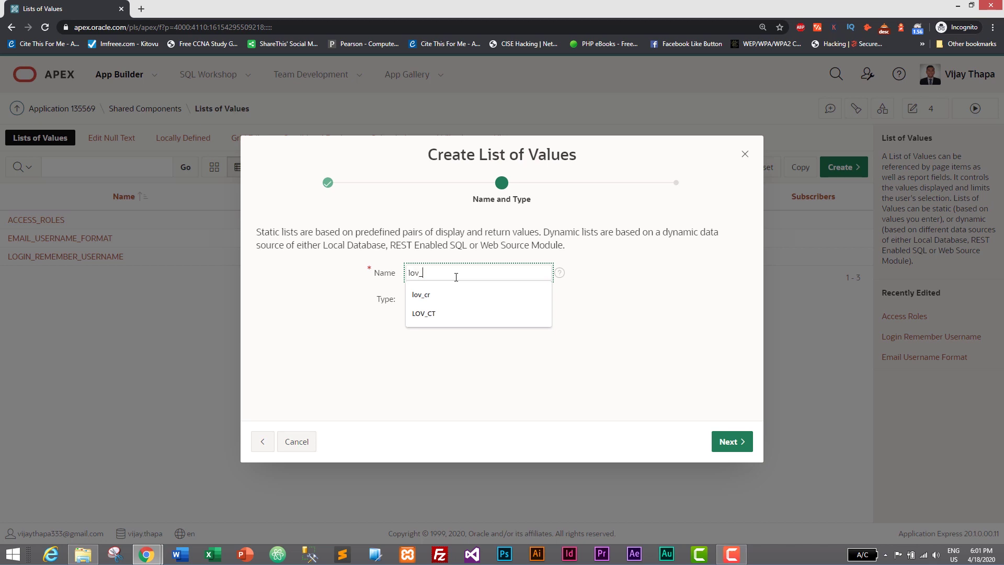
{"action": "type", "text": "categories"}
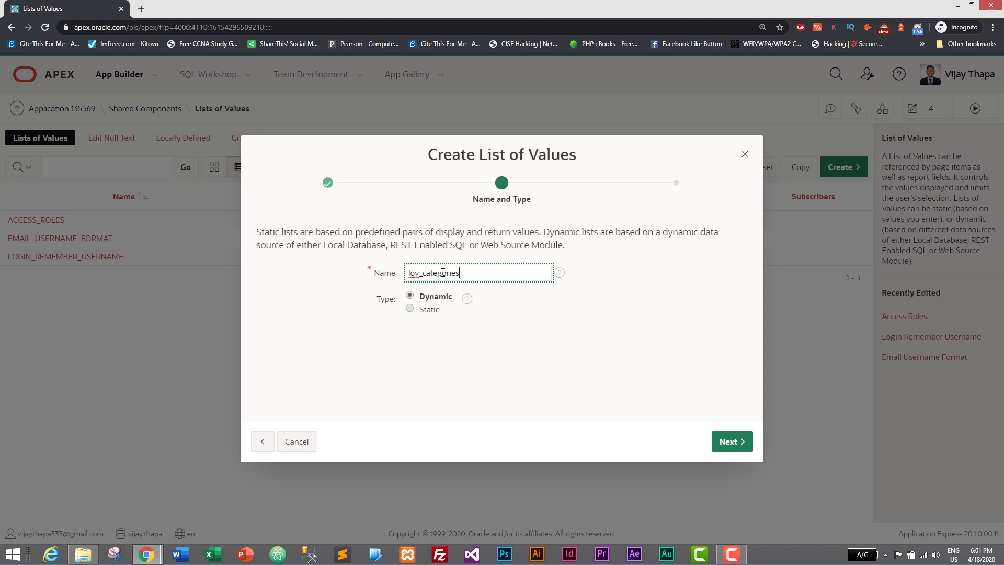
{"action": "left_click", "coordinate": [410, 308]}
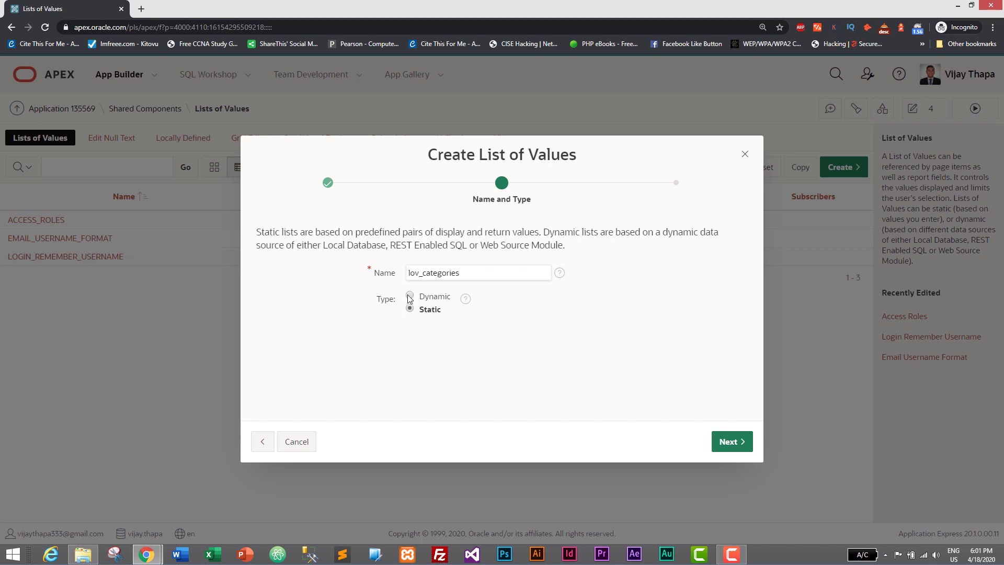
{"action": "left_click", "coordinate": [409, 297]}
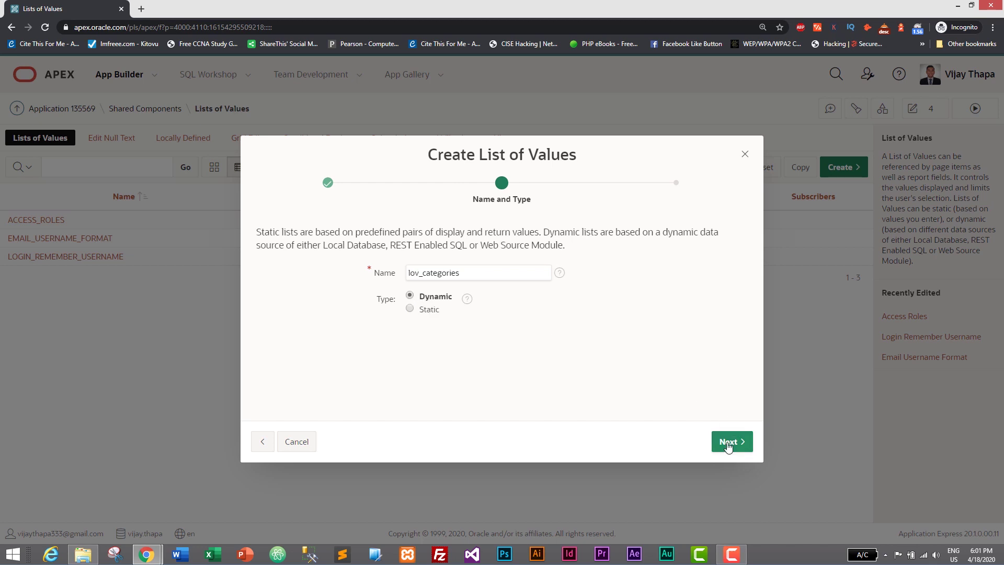
{"action": "left_click", "coordinate": [727, 443]}
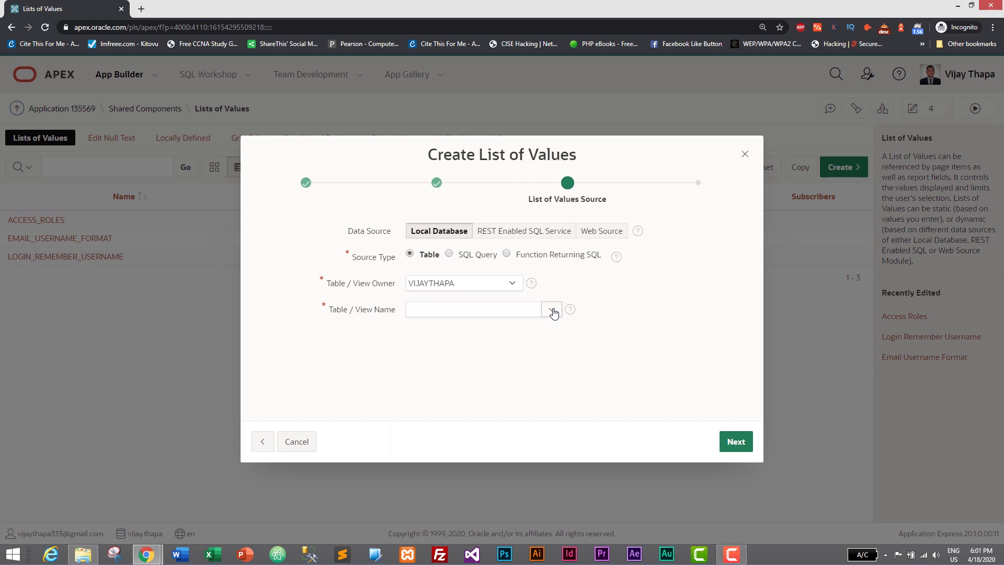
Step: Create the list of values from table TBL_CATEGORY, with CATEGORY_ID as return column and CATEGORY_TITLE as display column
{"action": "left_click", "coordinate": [553, 312]}
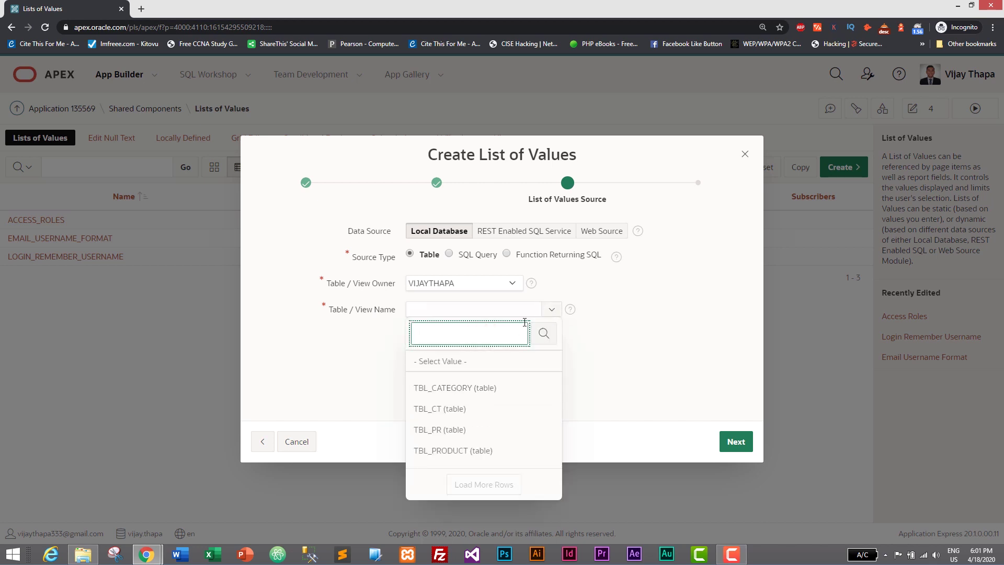
{"action": "left_click", "coordinate": [456, 390]}
{"action": "left_click", "coordinate": [736, 442]}
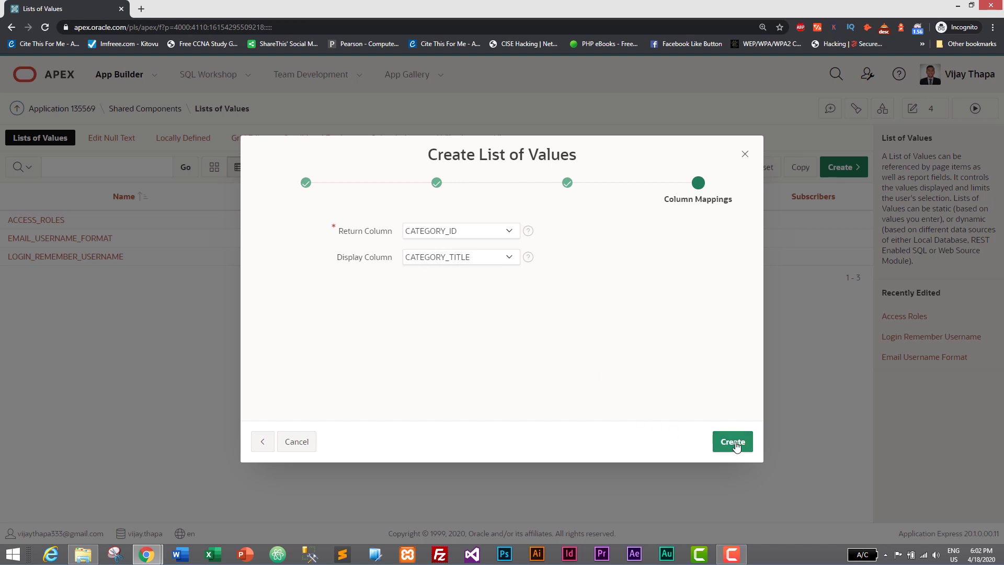
{"action": "left_click", "coordinate": [735, 444]}
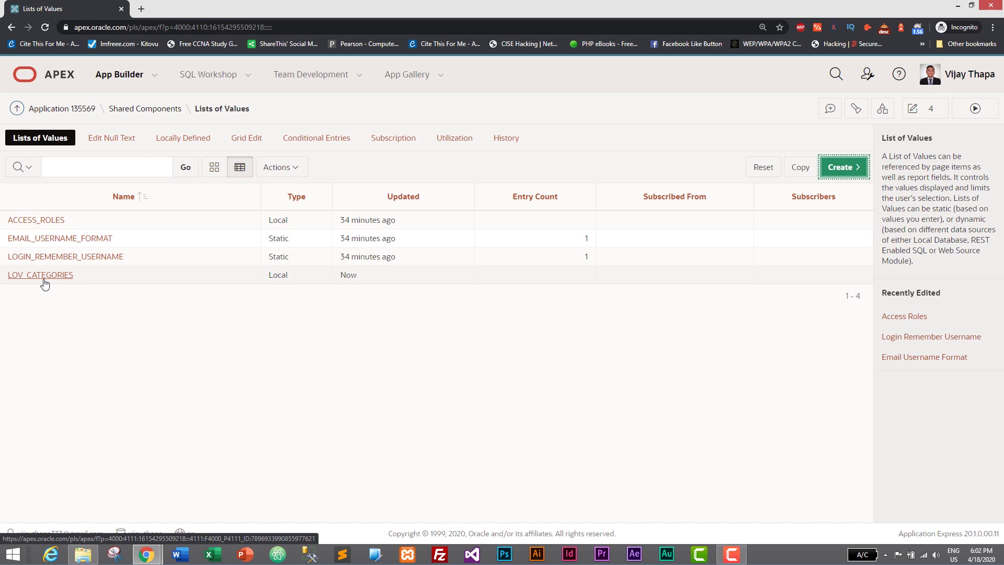
Step: Return to the application's page list and open page 5, Add Product, in Page Designer
{"action": "left_click", "coordinate": [62, 110]}
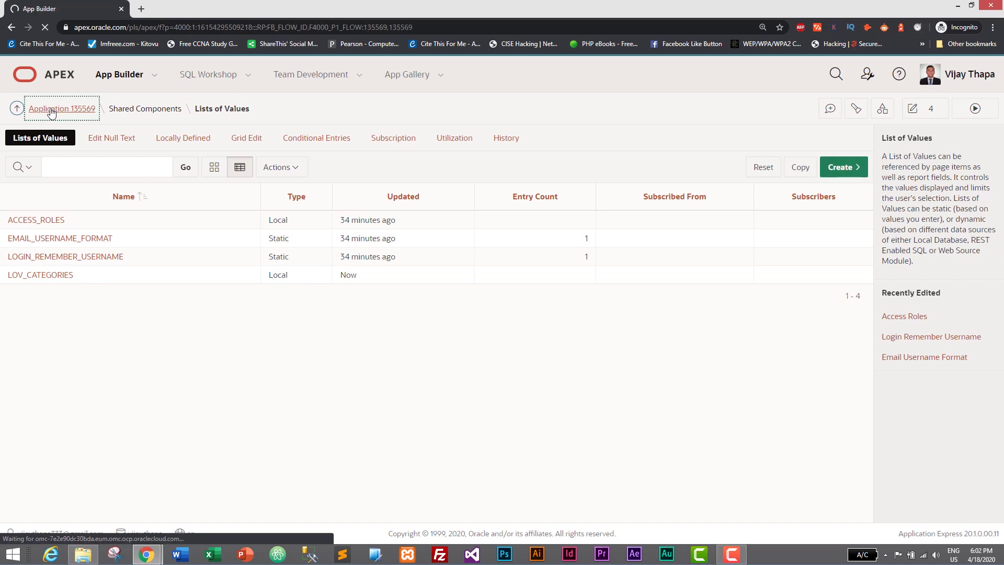
{"action": "scroll", "coordinate": [552, 321], "scroll_direction": "down", "scroll_amount": 2}
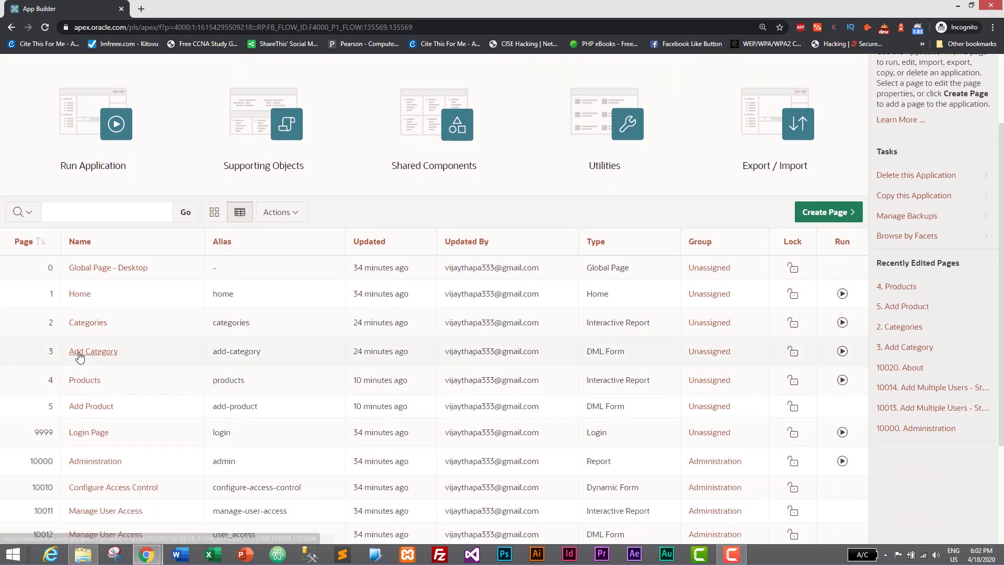
{"action": "scroll", "coordinate": [126, 363], "scroll_direction": "down", "scroll_amount": 1}
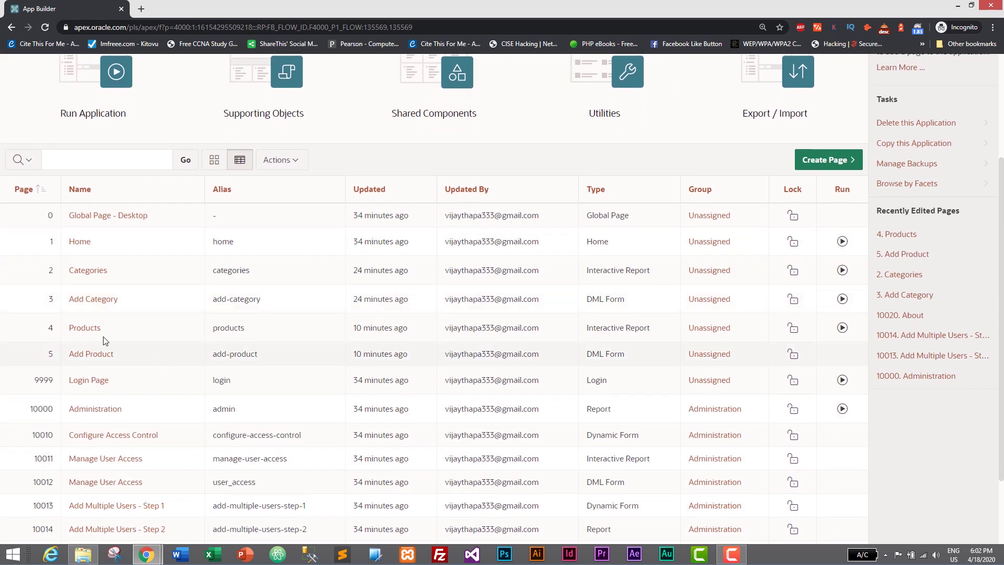
{"action": "scroll", "coordinate": [156, 340], "scroll_direction": "down", "scroll_amount": 1}
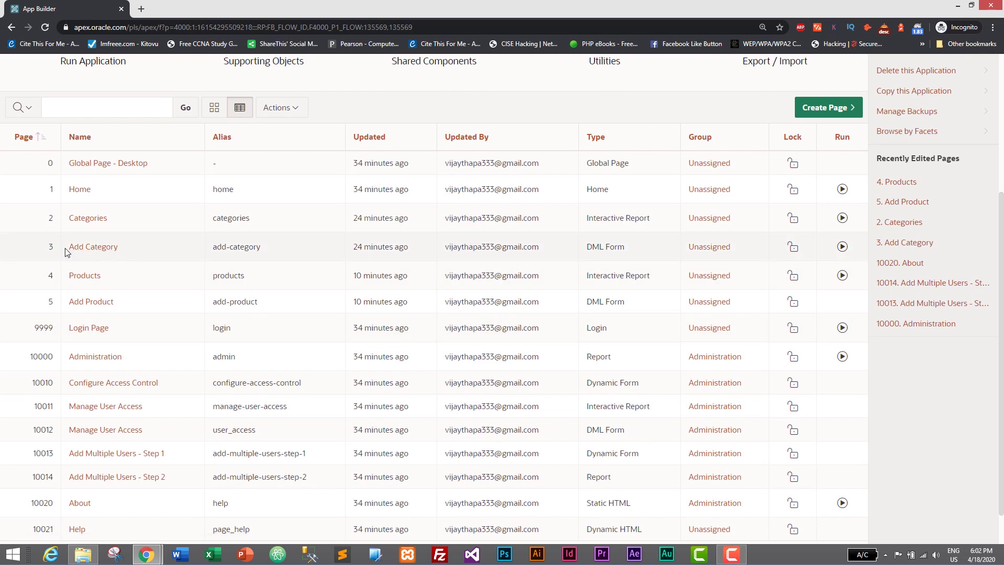
{"action": "scroll", "coordinate": [112, 355], "scroll_direction": "down", "scroll_amount": 1}
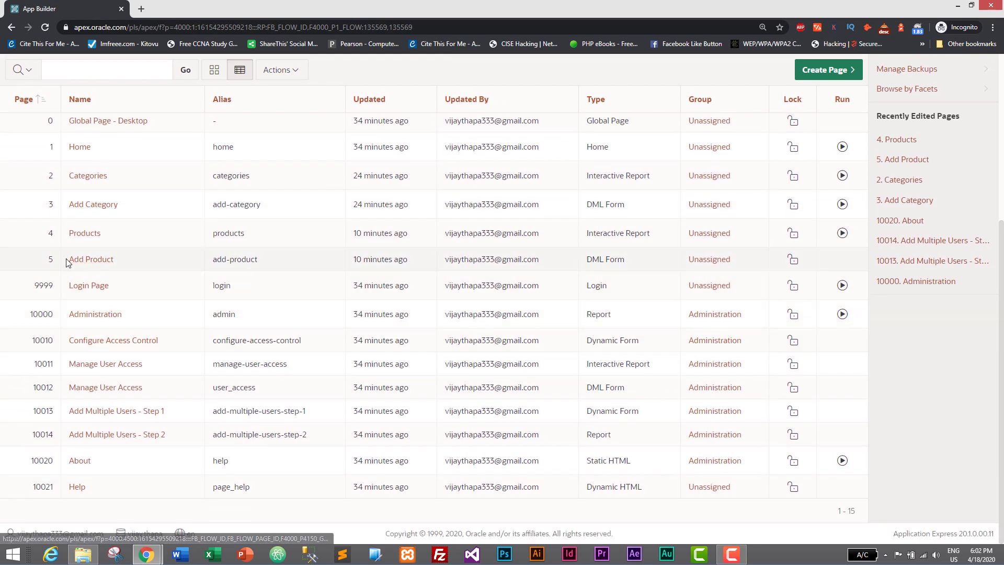
{"action": "left_click", "coordinate": [93, 265]}
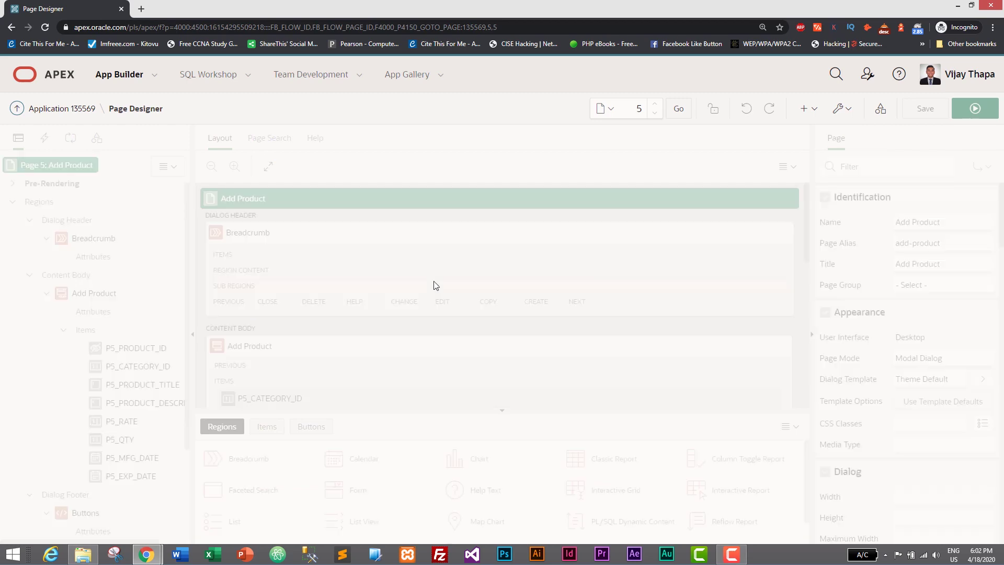
Step: Set the type of the P5_CATEGORY_ID item to Popup LOV
{"action": "scroll", "coordinate": [432, 313], "scroll_direction": "down", "scroll_amount": 3}
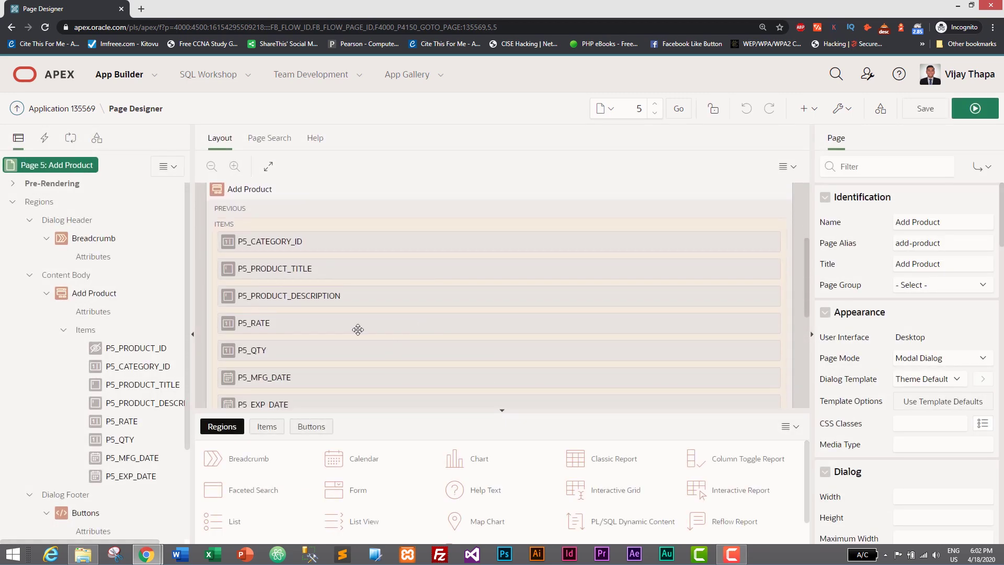
{"action": "scroll", "coordinate": [358, 329], "scroll_direction": "down", "scroll_amount": 1}
{"action": "scroll", "coordinate": [349, 292], "scroll_direction": "up", "scroll_amount": 1}
{"action": "left_click", "coordinate": [276, 242]}
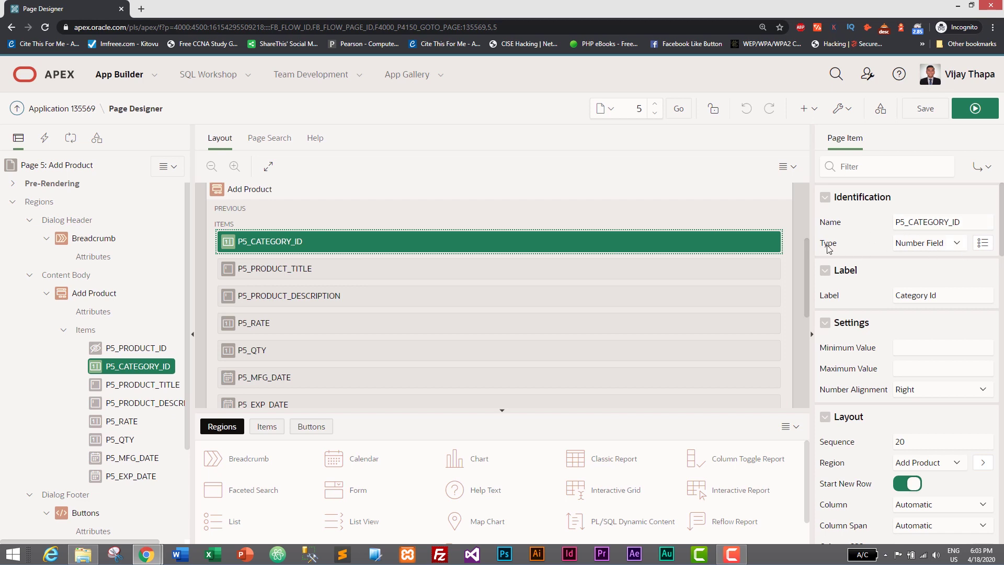
{"action": "left_click", "coordinate": [983, 245]}
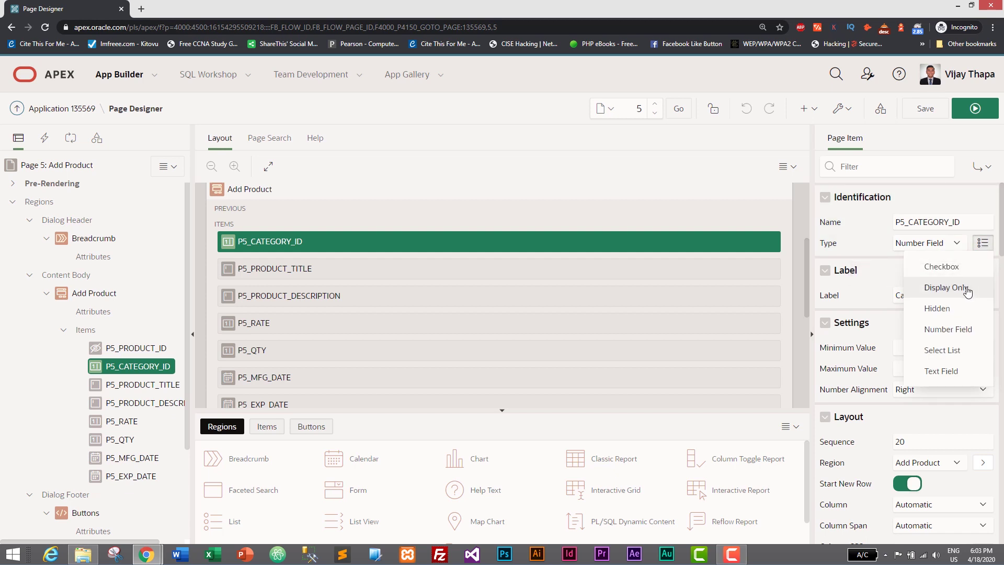
{"action": "left_click", "coordinate": [939, 351]}
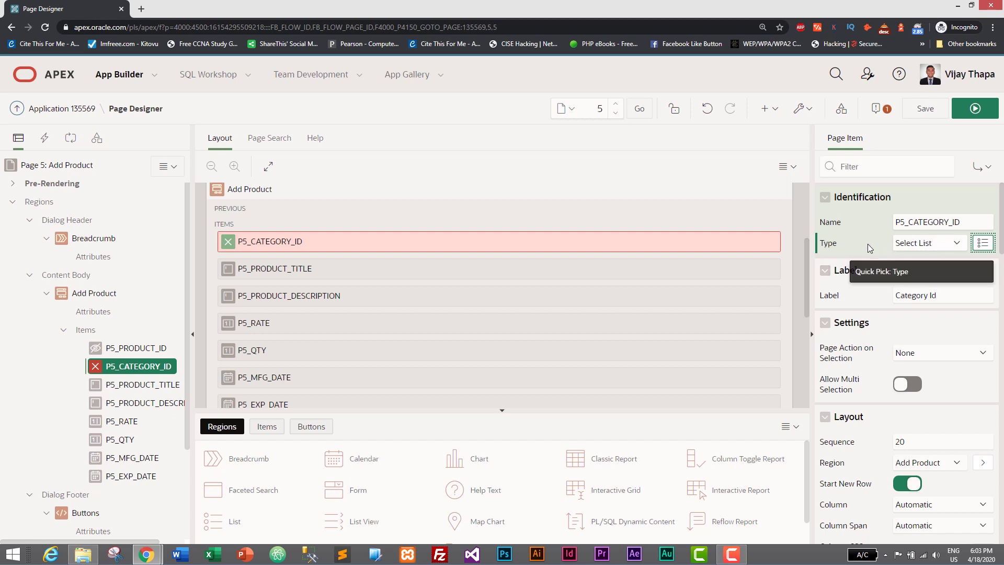
{"action": "left_click", "coordinate": [956, 243]}
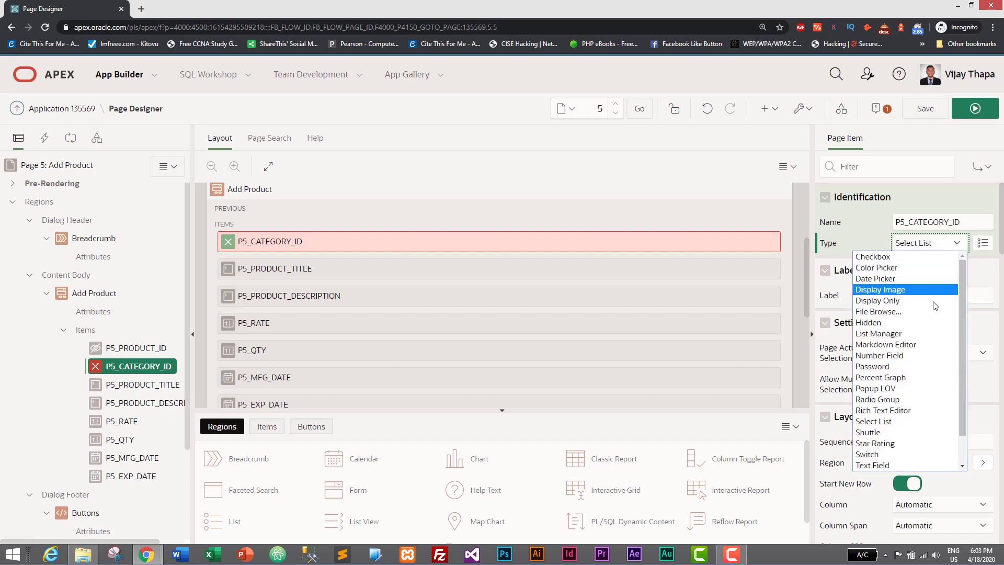
{"action": "left_click", "coordinate": [873, 388]}
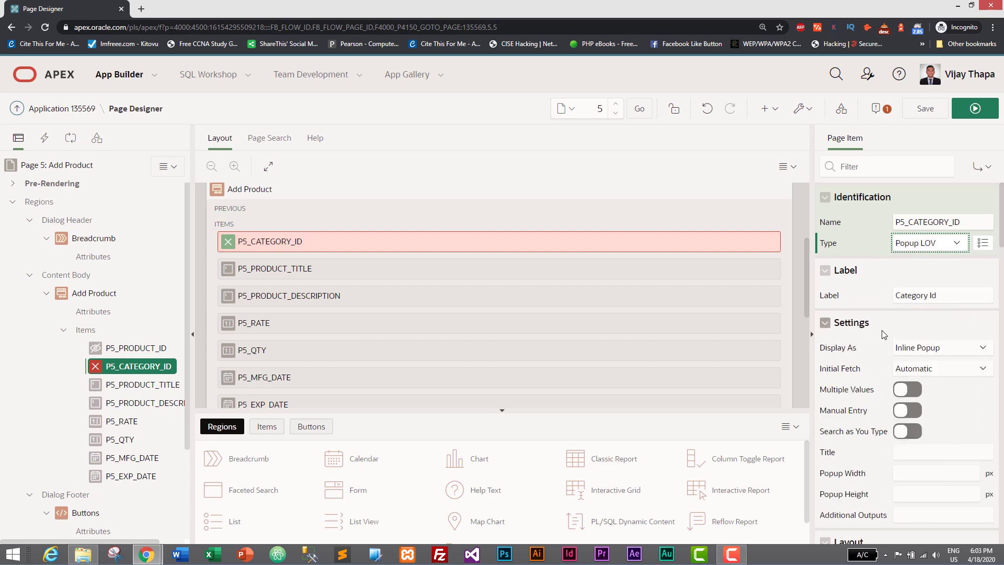
Step: Change the P5_CATEGORY_ID item's label to "Select Category"
{"action": "scroll", "coordinate": [883, 335], "scroll_direction": "down", "scroll_amount": 1}
{"action": "scroll", "coordinate": [883, 334], "scroll_direction": "down", "scroll_amount": 1}
{"action": "scroll", "coordinate": [879, 220], "scroll_direction": "up", "scroll_amount": 1}
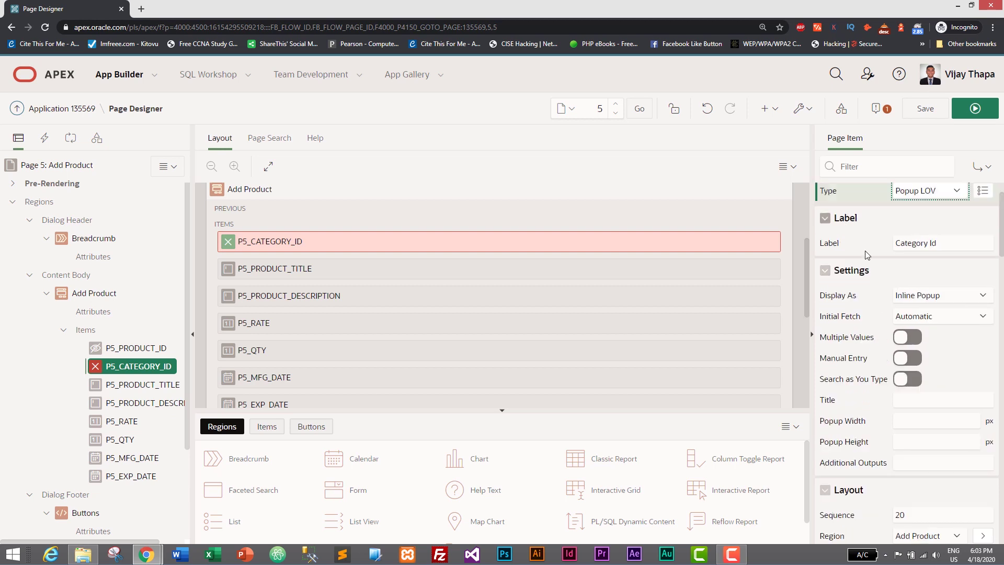
{"action": "left_click", "coordinate": [942, 244]}
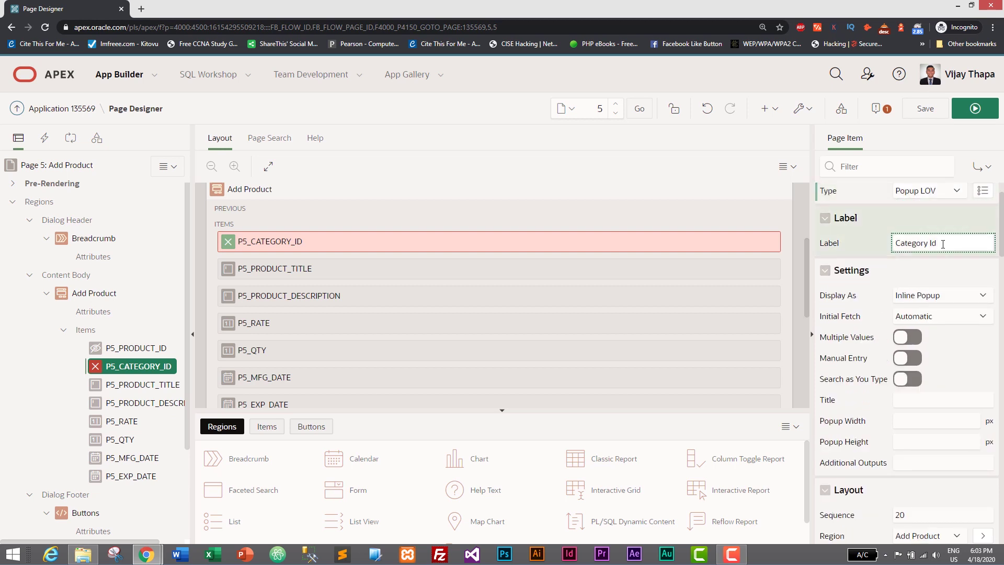
{"action": "key", "text": "BackSpace"}
{"action": "left_click", "coordinate": [896, 243]}
{"action": "type", "text": "Select"}
Step: Set P5_CATEGORY_ID's list of values type to Shared Component and choose LOV_CATEGORIES as its list of values
{"action": "scroll", "coordinate": [943, 353], "scroll_direction": "down", "scroll_amount": 1}
{"action": "scroll", "coordinate": [944, 335], "scroll_direction": "down", "scroll_amount": 3}
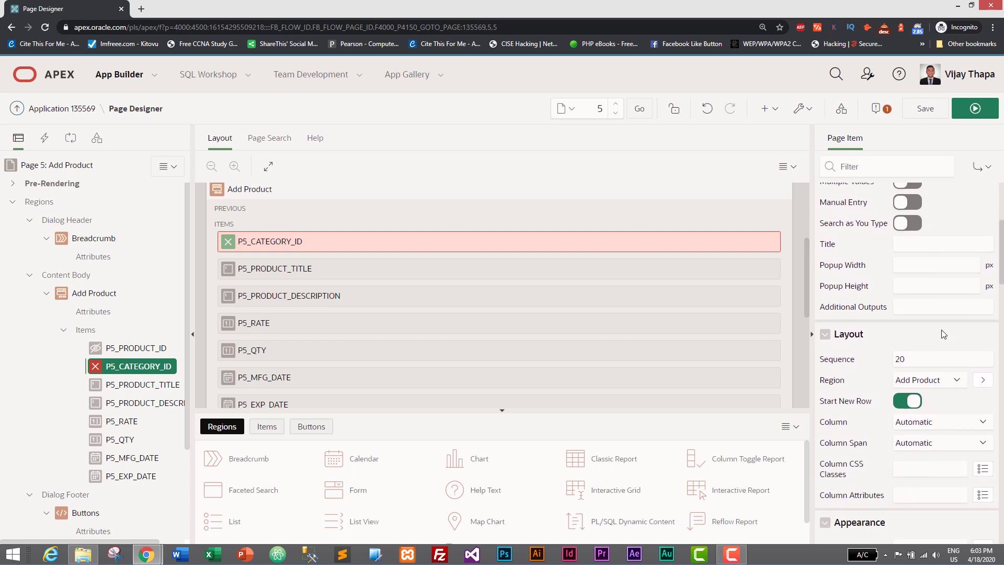
{"action": "scroll", "coordinate": [951, 389], "scroll_direction": "down", "scroll_amount": 3}
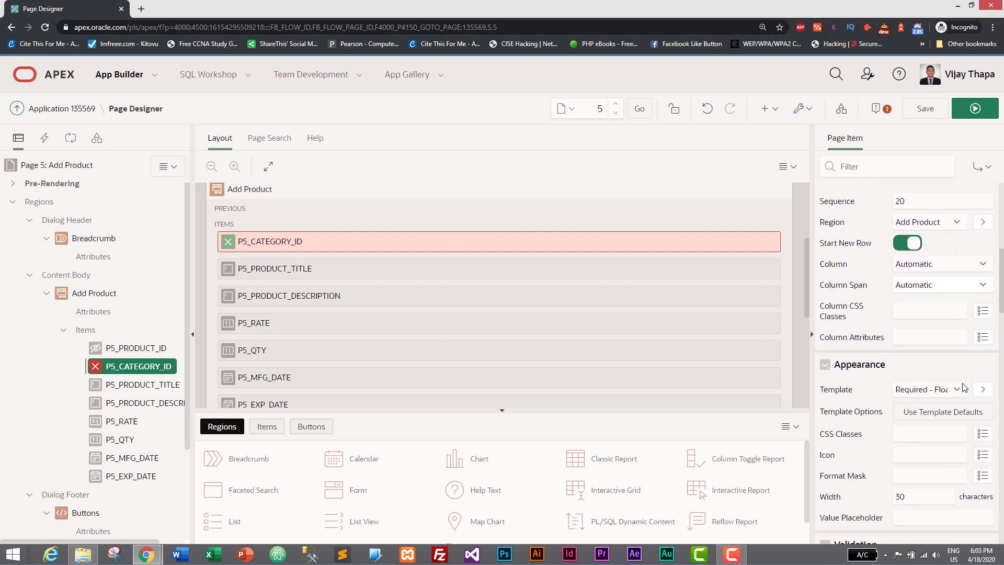
{"action": "scroll", "coordinate": [940, 388], "scroll_direction": "down", "scroll_amount": 1}
{"action": "scroll", "coordinate": [938, 388], "scroll_direction": "down", "scroll_amount": 3}
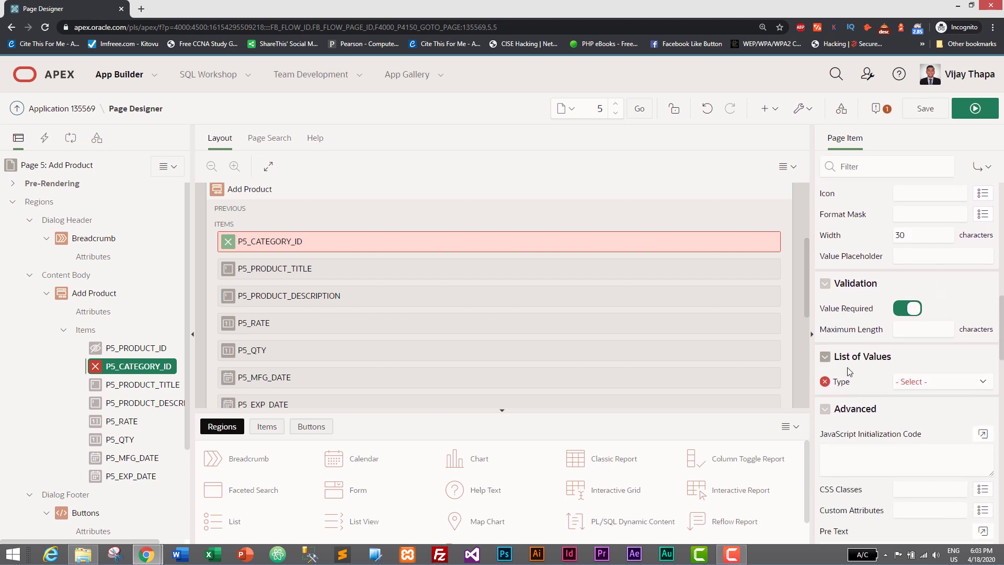
{"action": "left_click", "coordinate": [975, 387]}
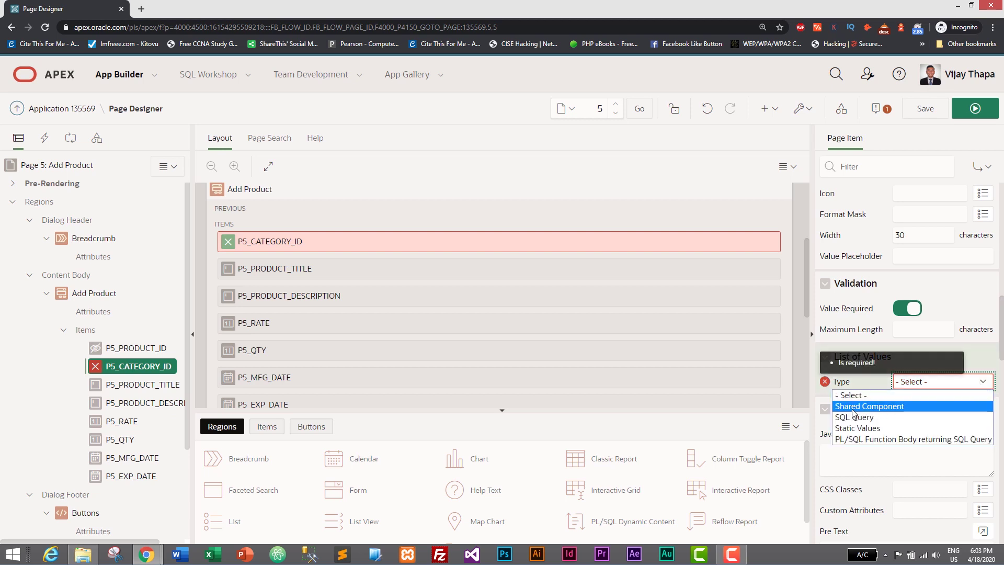
{"action": "left_click", "coordinate": [881, 407]}
{"action": "scroll", "coordinate": [893, 306], "scroll_direction": "down", "scroll_amount": 2}
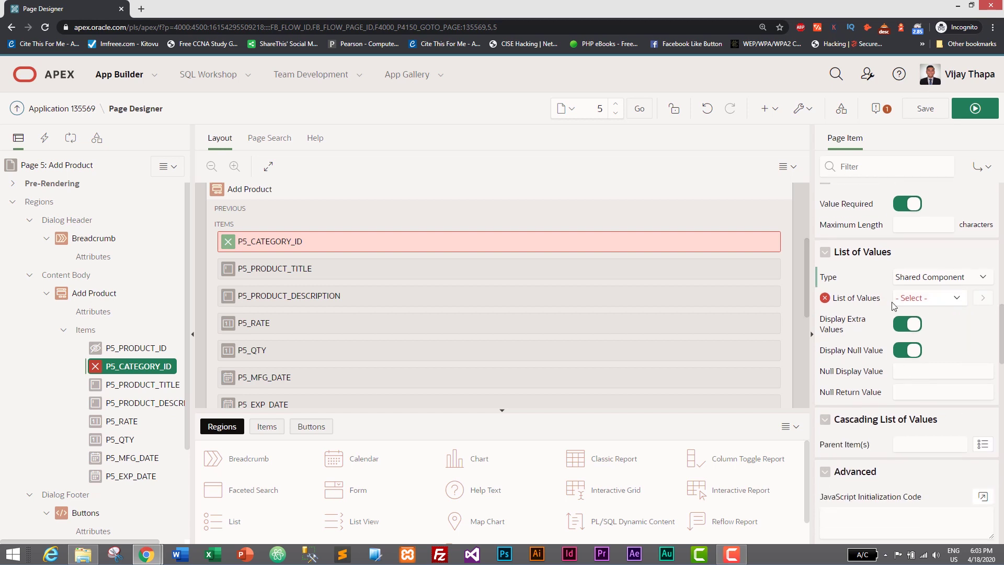
{"action": "left_click", "coordinate": [952, 299]}
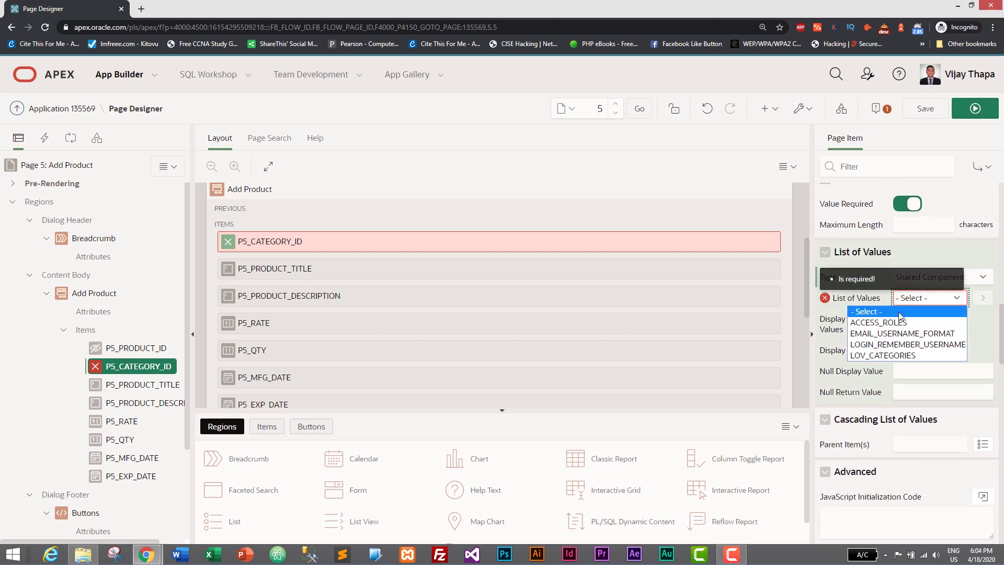
{"action": "left_click", "coordinate": [890, 356]}
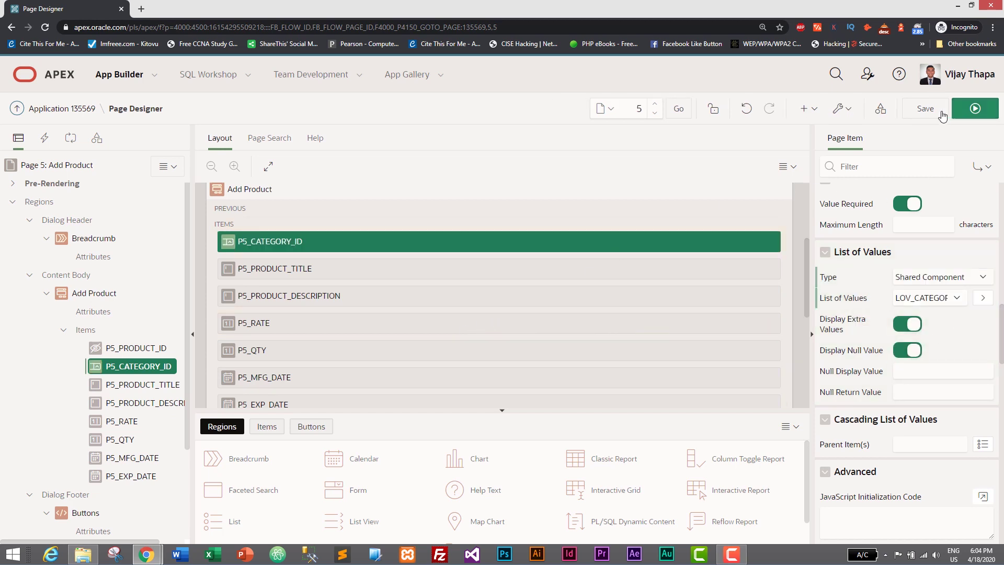
Step: Save the changes to page 5 and try to run the page directly from Page Designer
{"action": "left_click", "coordinate": [919, 113]}
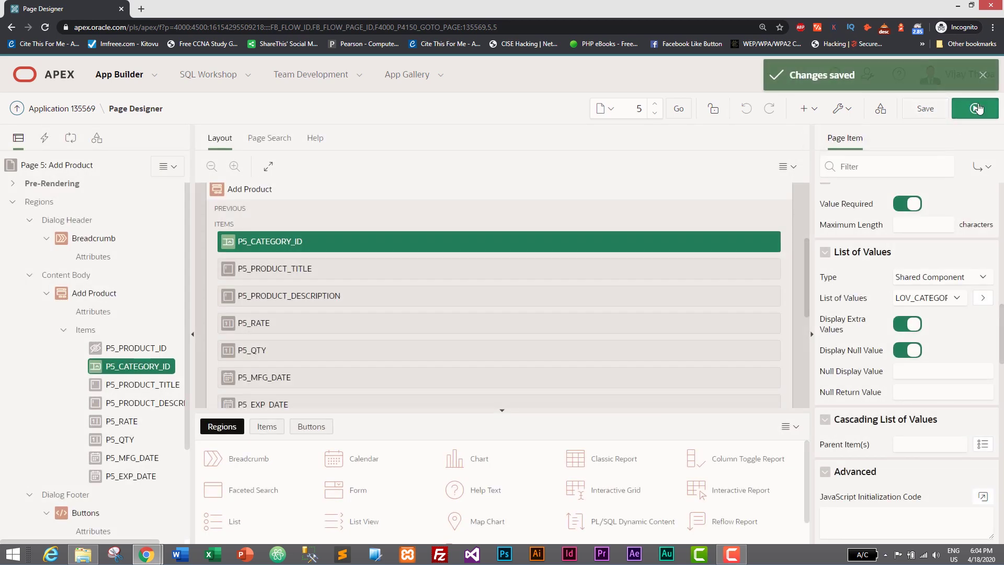
{"action": "left_click", "coordinate": [974, 115]}
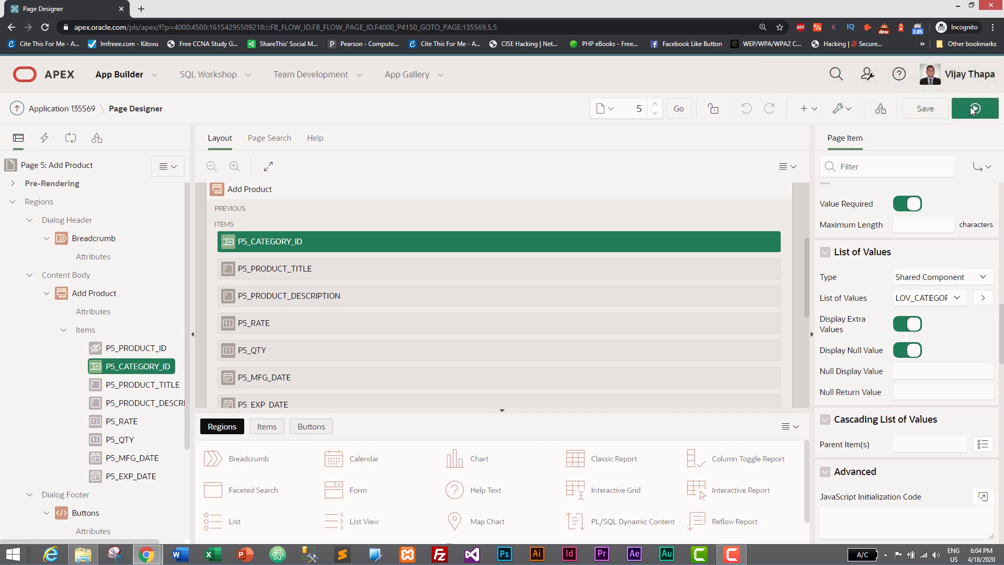
{"action": "left_click", "coordinate": [973, 109]}
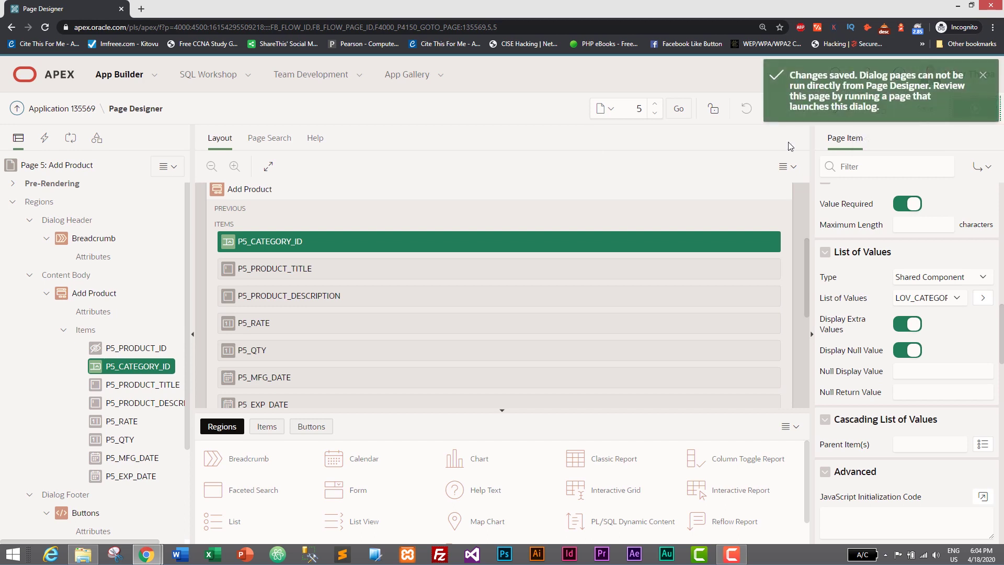
Step: Return to the Online Store application's home page in App Builder and run the whole application
{"action": "scroll", "coordinate": [506, 252], "scroll_direction": "up", "scroll_amount": 3}
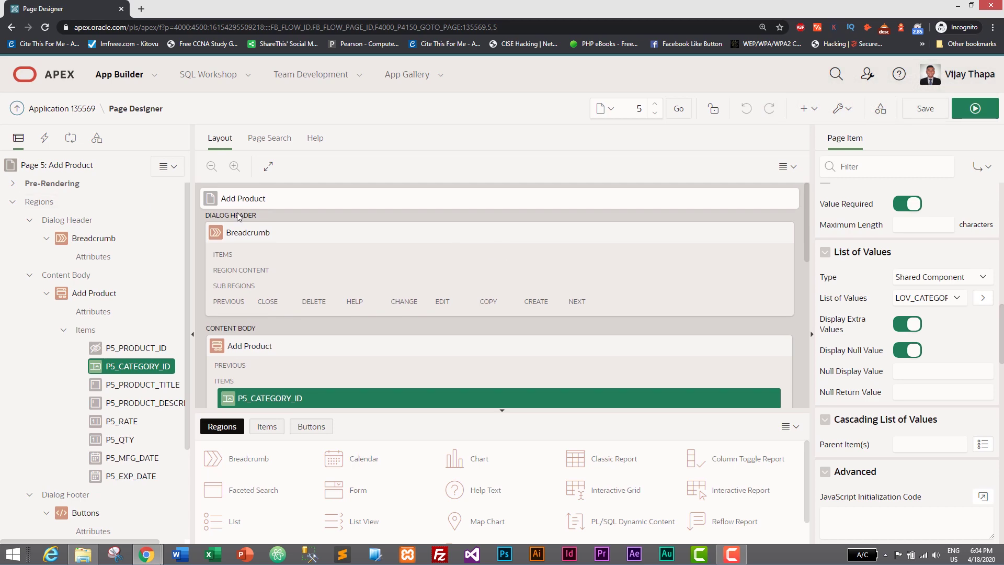
{"action": "left_click", "coordinate": [61, 110]}
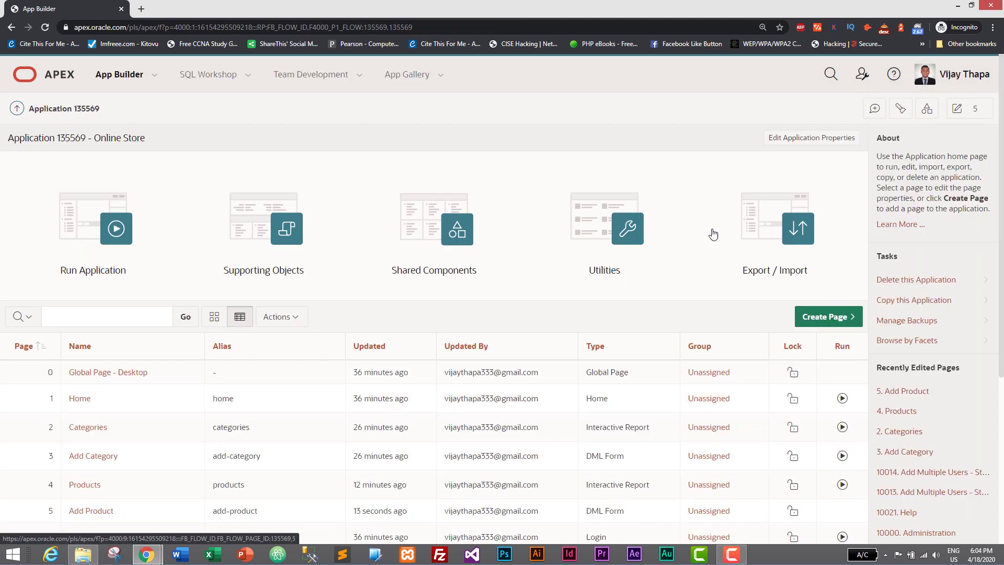
{"action": "scroll", "coordinate": [313, 340], "scroll_direction": "down", "scroll_amount": 2}
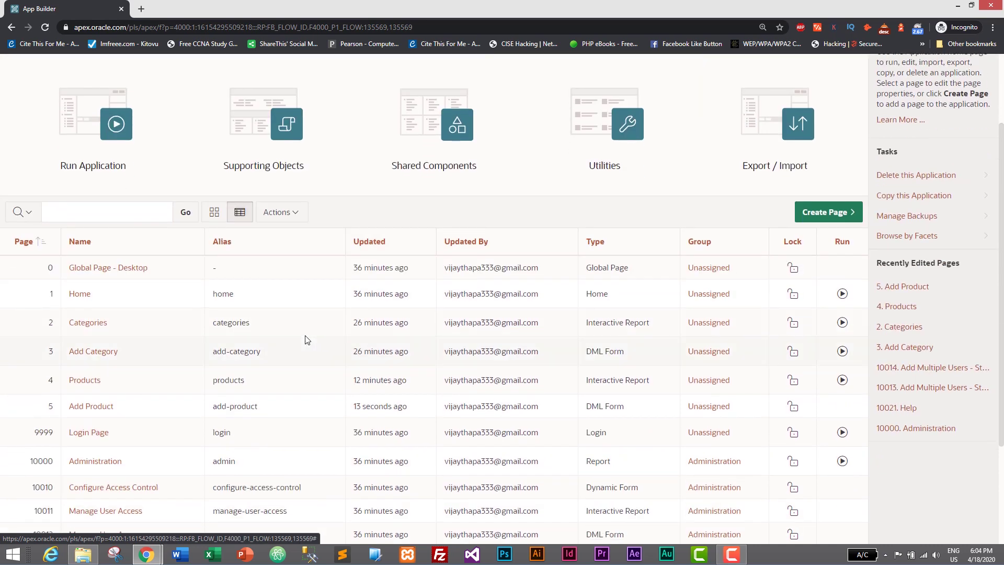
{"action": "scroll", "coordinate": [618, 356], "scroll_direction": "up", "scroll_amount": 2}
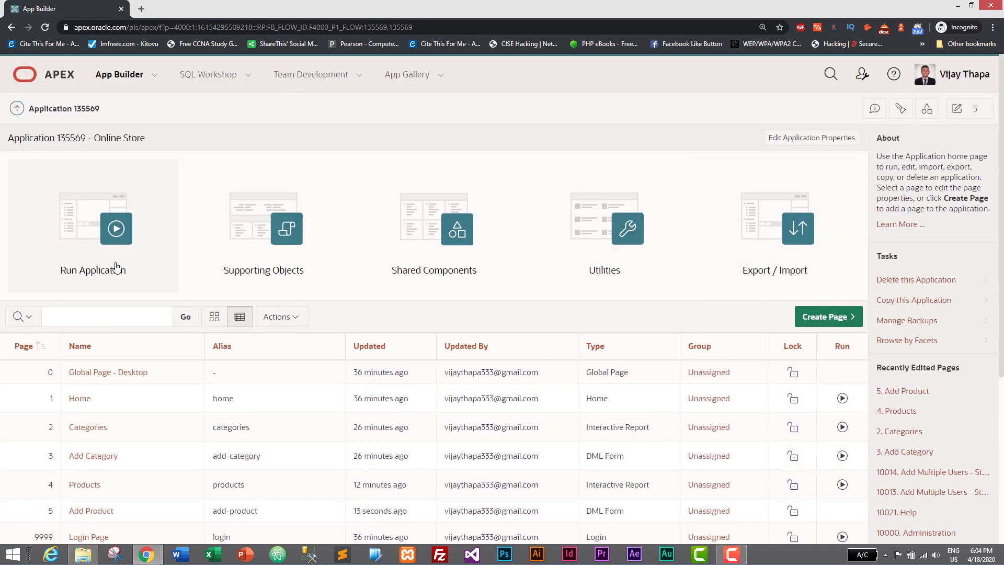
{"action": "left_click", "coordinate": [116, 230]}
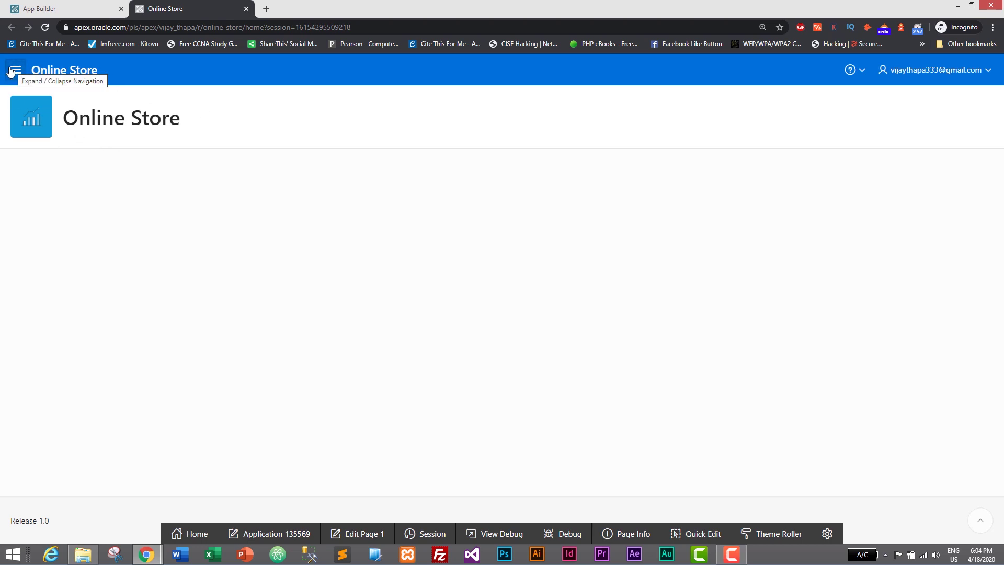
Step: Open the Add Product form from the running application's Products page and display the choices for Select Category
{"action": "left_click", "coordinate": [10, 71]}
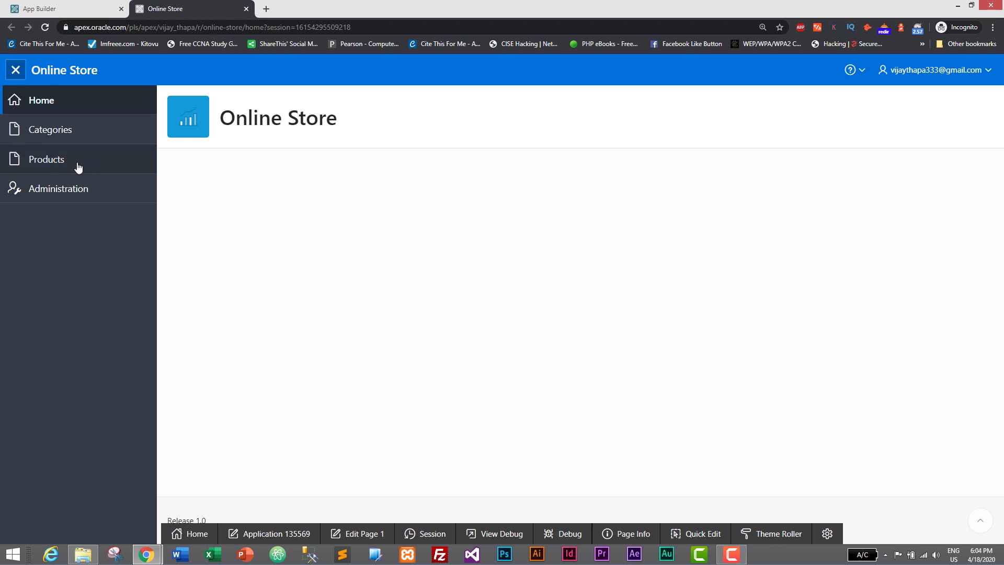
{"action": "left_click", "coordinate": [58, 167]}
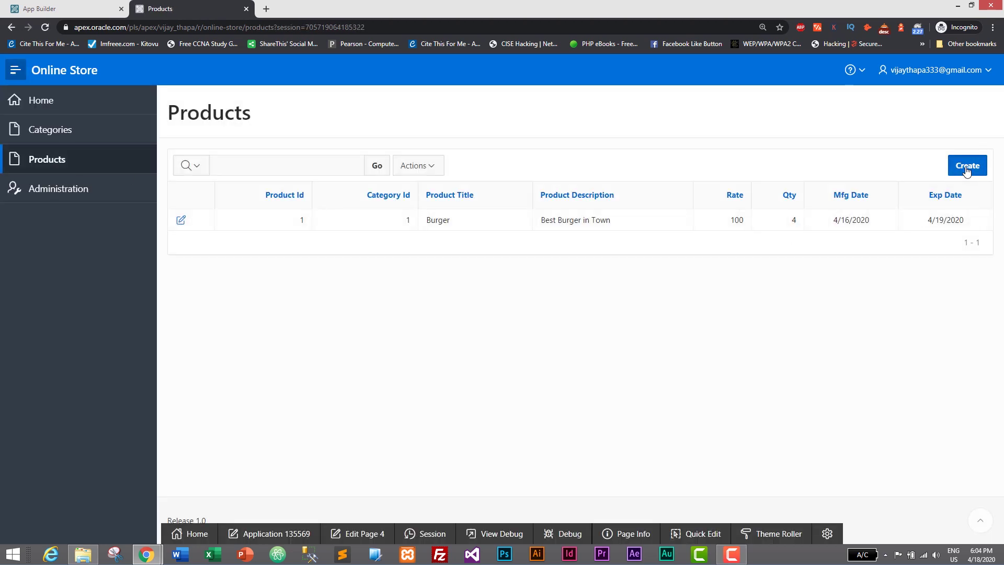
{"action": "left_click", "coordinate": [967, 166]}
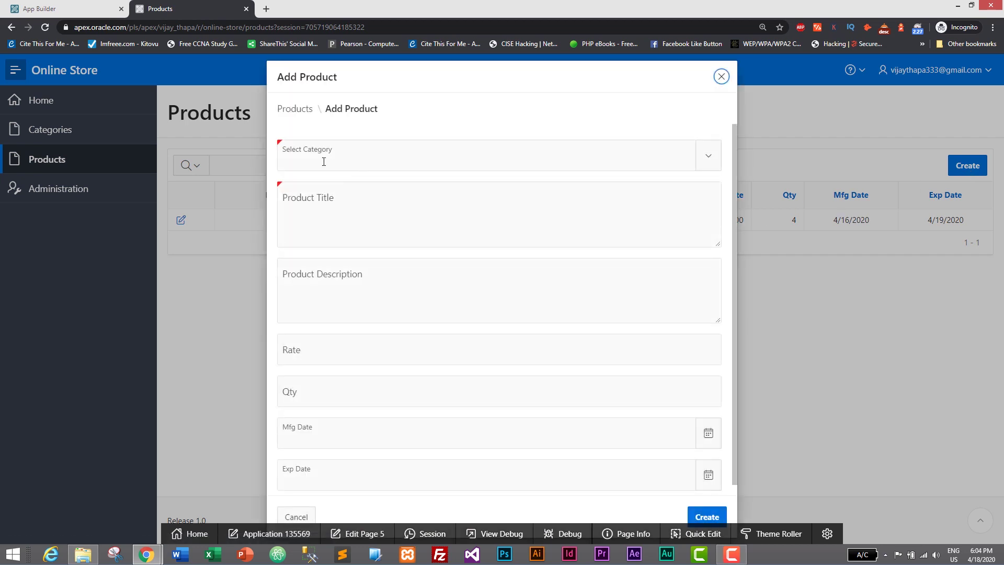
{"action": "left_click", "coordinate": [710, 159]}
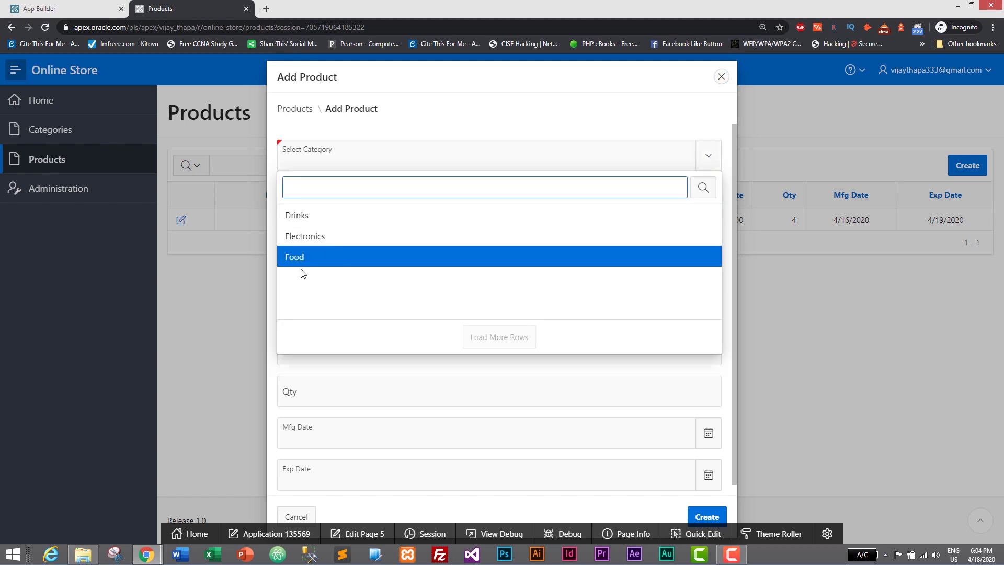